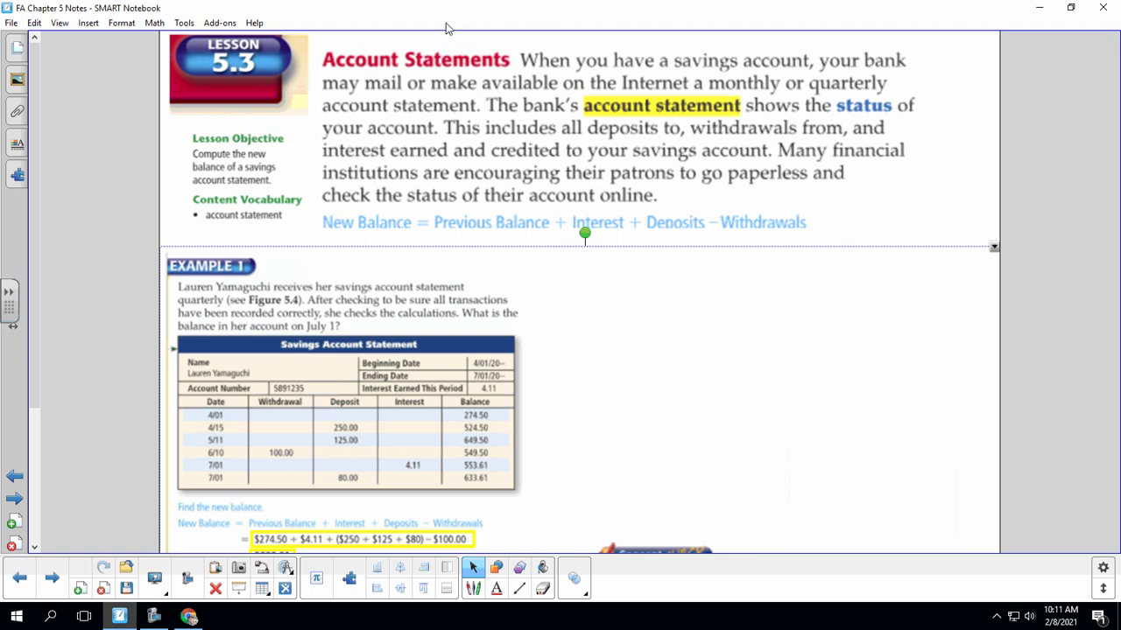
# Step: Draw a black pen stroke from the word "quarterly" up toward the space beside the Example 1 heading
pyautogui.click(454, 237)
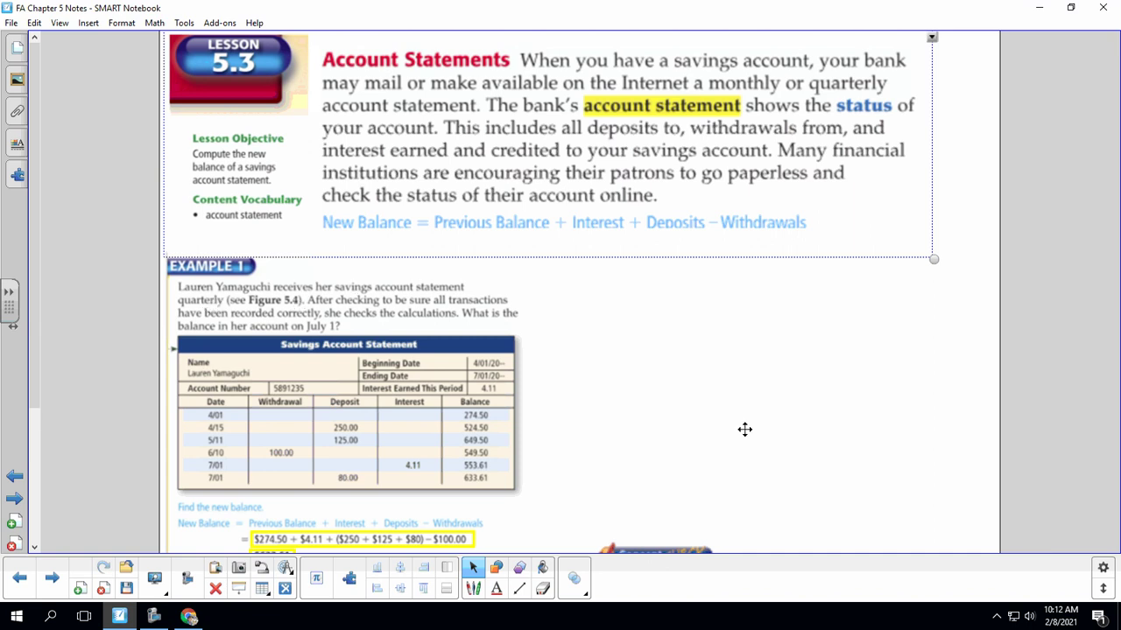
pyautogui.click(474, 588)
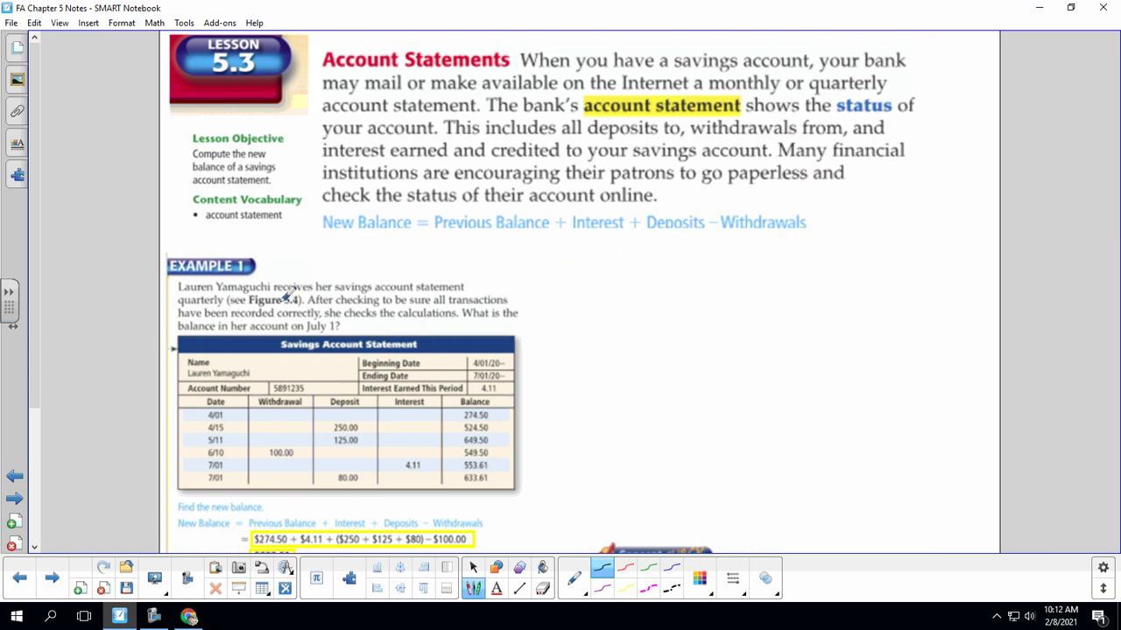
pyautogui.moveTo(219, 295); pyautogui.dragTo(260, 277)
# Step: Add the text note "Every three months" in 18-point Arial beside the Example 1 heading
pyautogui.click(496, 588)
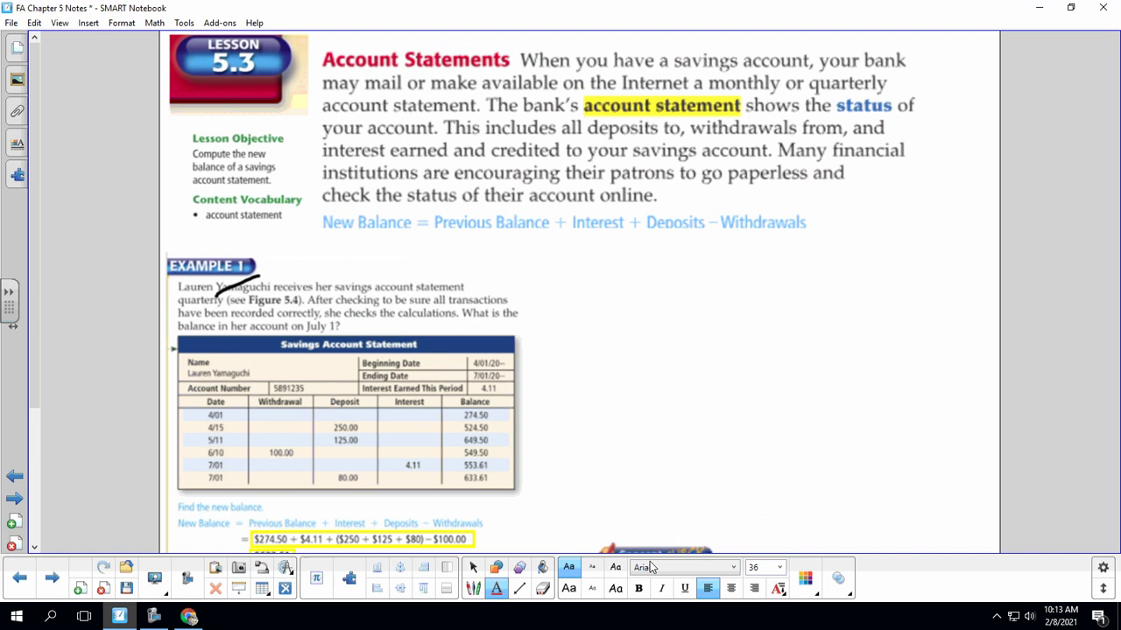
pyautogui.click(780, 568)
pyautogui.click(754, 427)
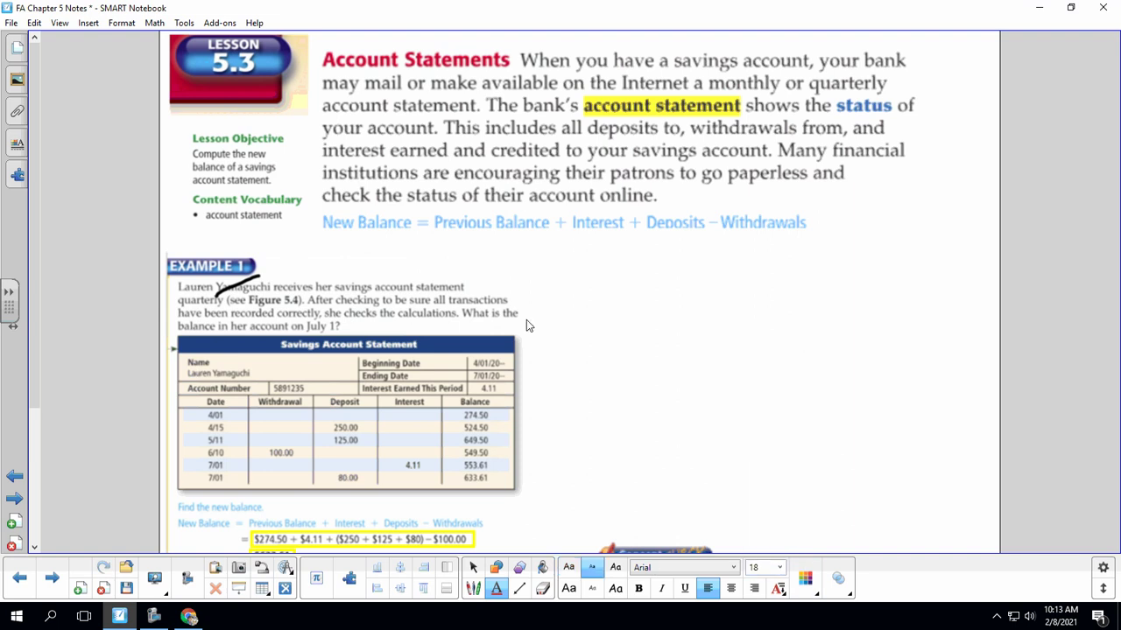
pyautogui.click(284, 271)
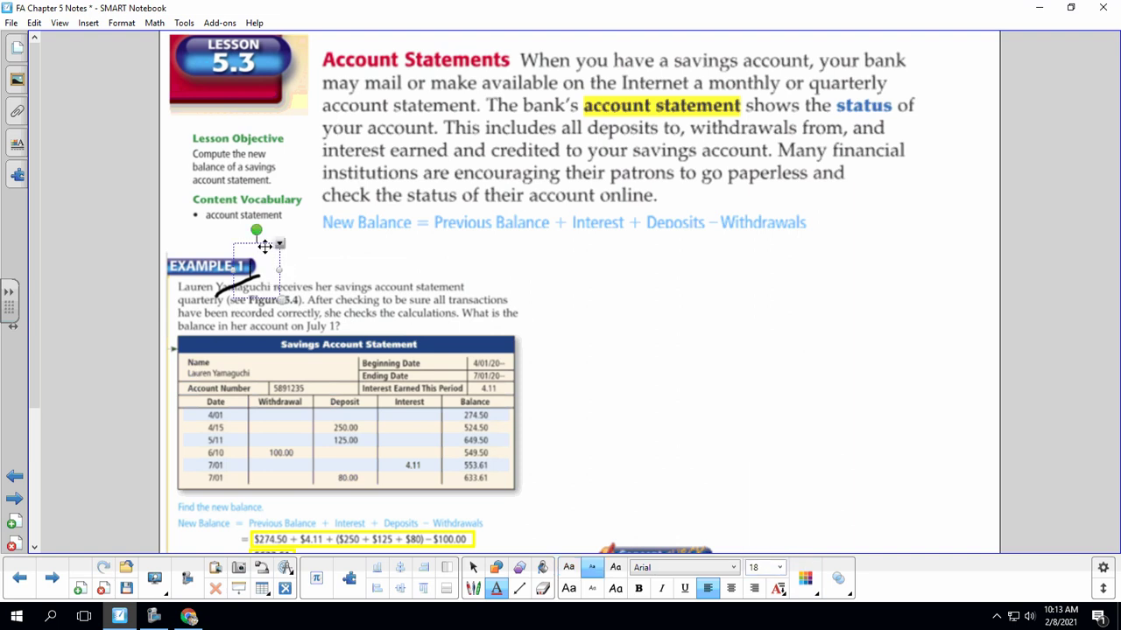
pyautogui.moveTo(265, 245); pyautogui.dragTo(284, 240)
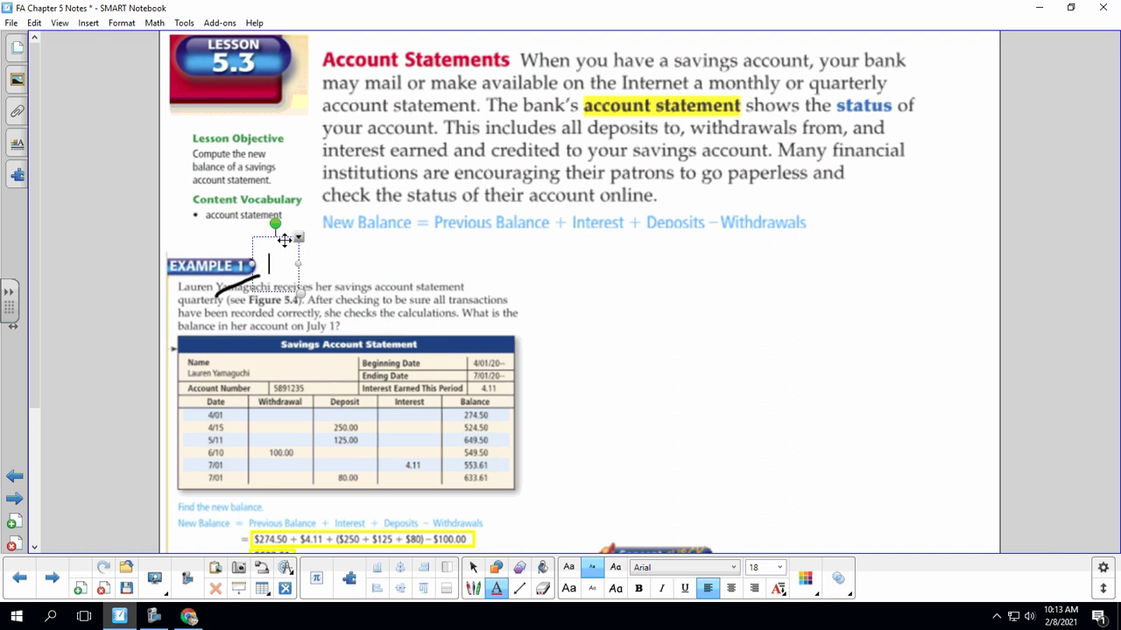
pyautogui.write('Every thre')
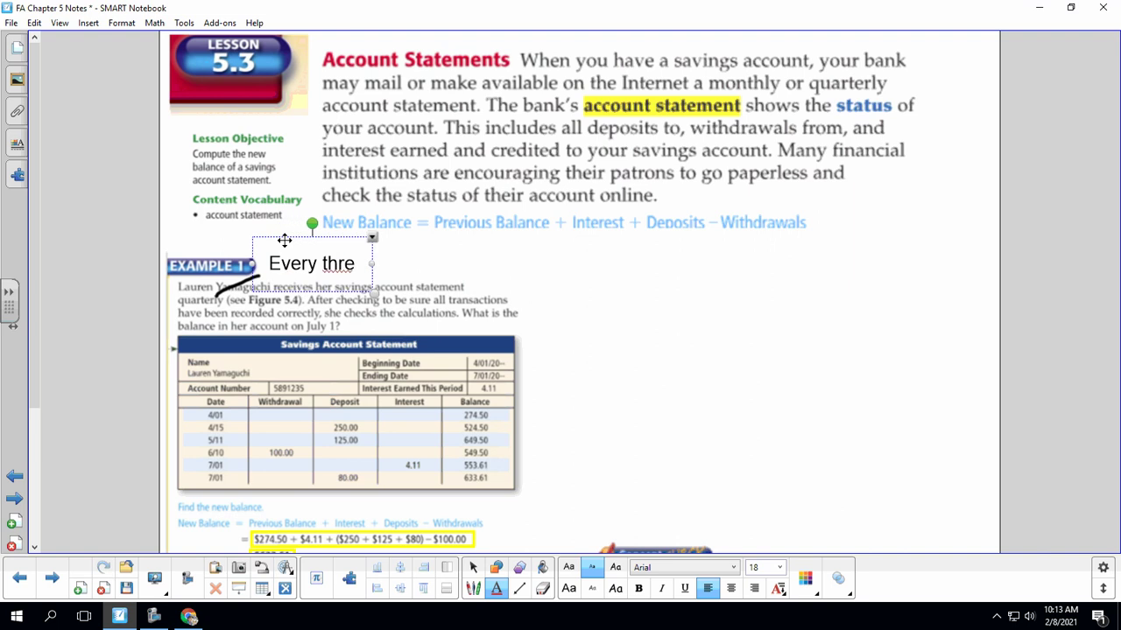
pyautogui.write('e months')
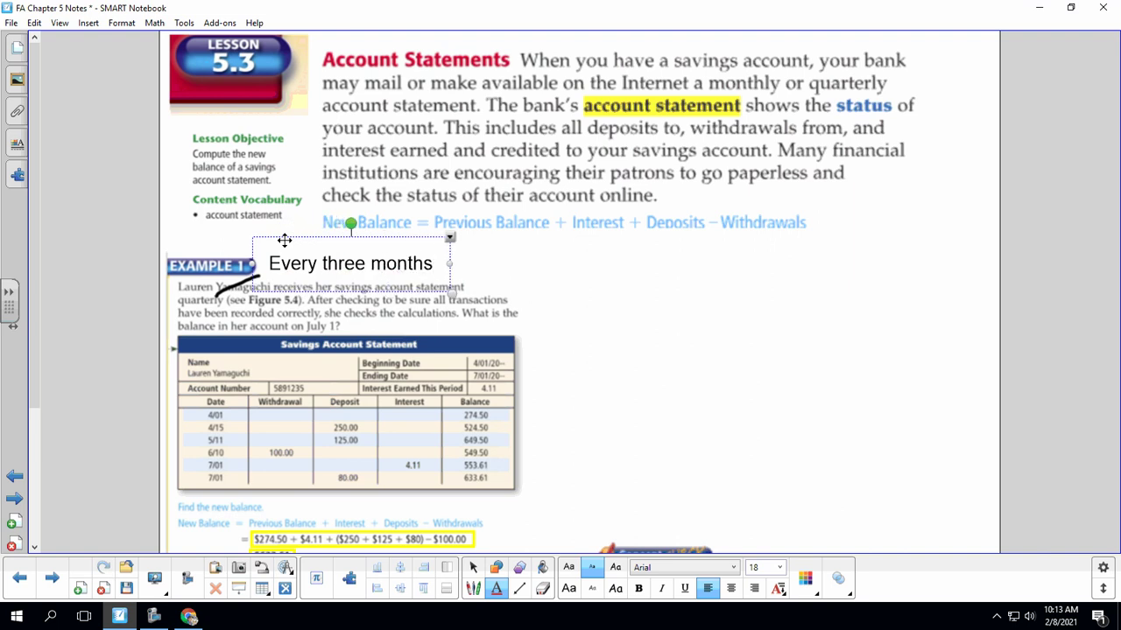
pyautogui.click(1008, 373)
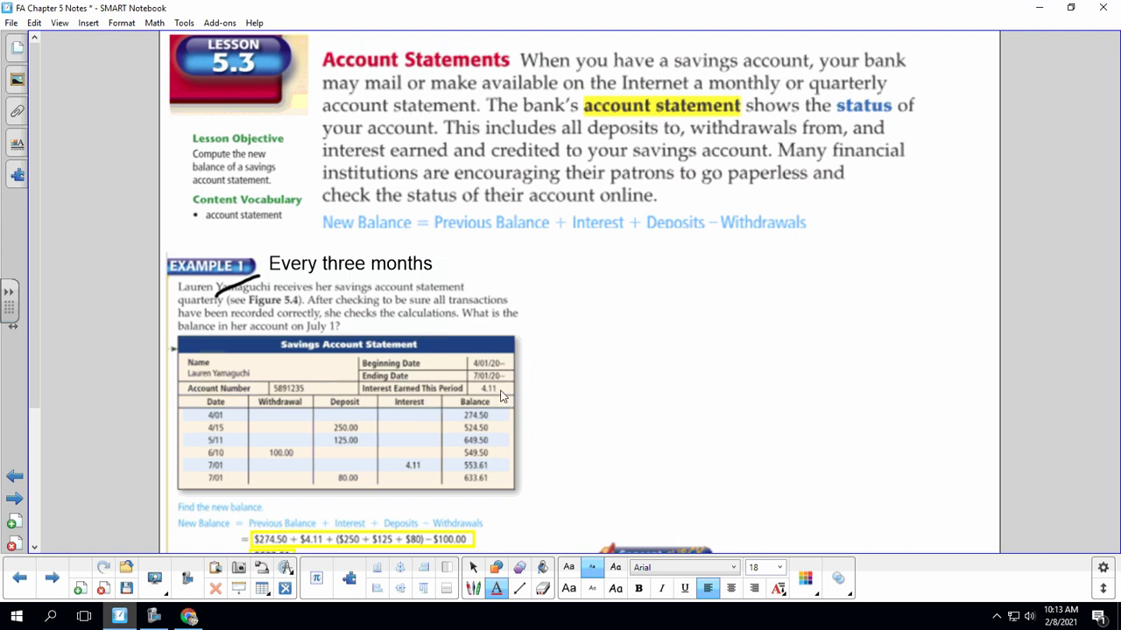
# Step: Move the blank box above the Concept Check exercises toward the savings account statement table
pyautogui.scroll(-1, 499, 394)
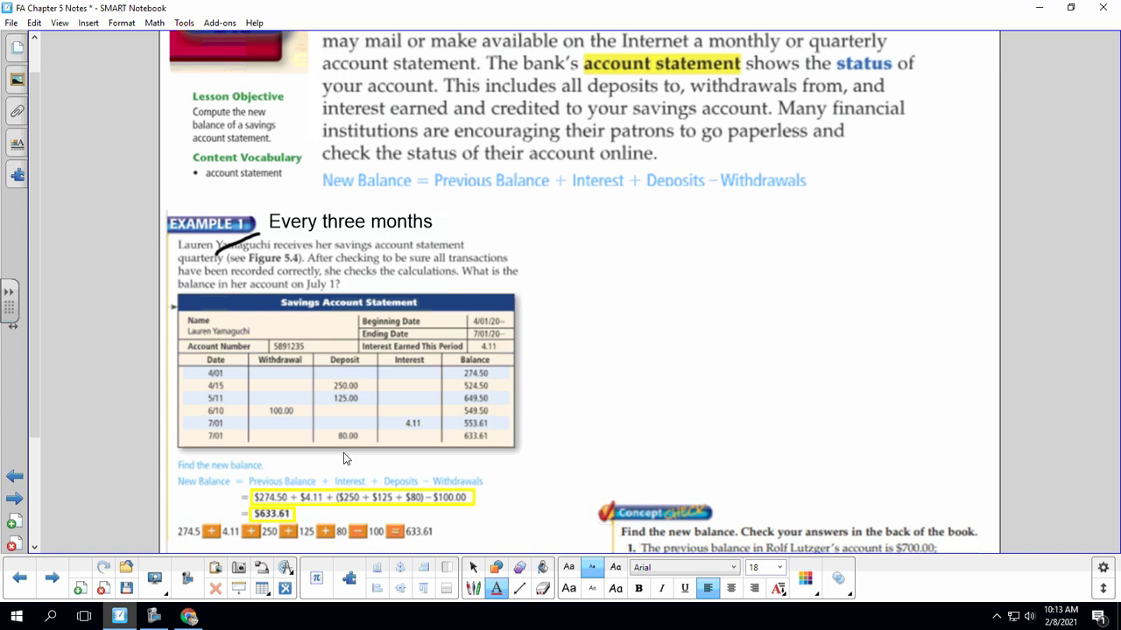
pyautogui.scroll(-3, 643, 445)
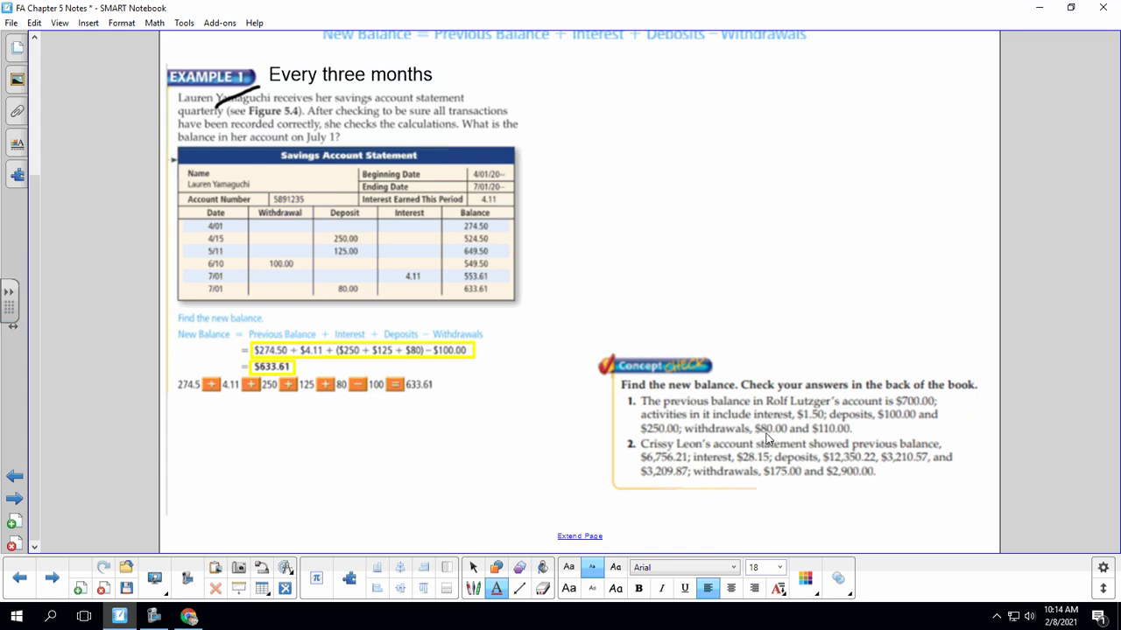
pyautogui.click(836, 279)
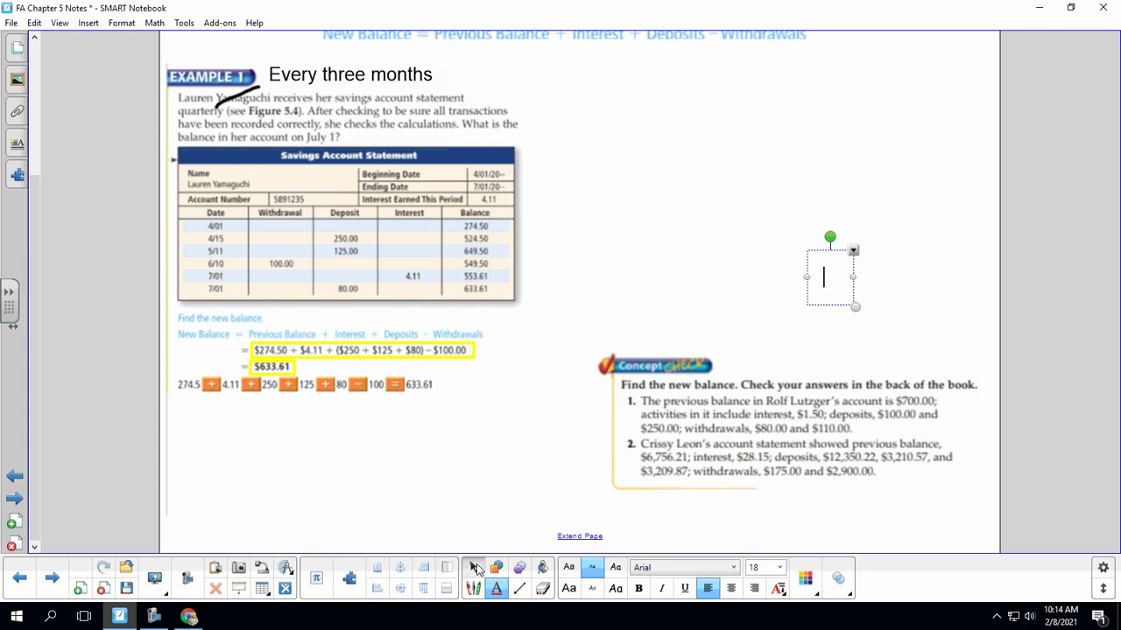
pyautogui.click(472, 568)
pyautogui.click(853, 255)
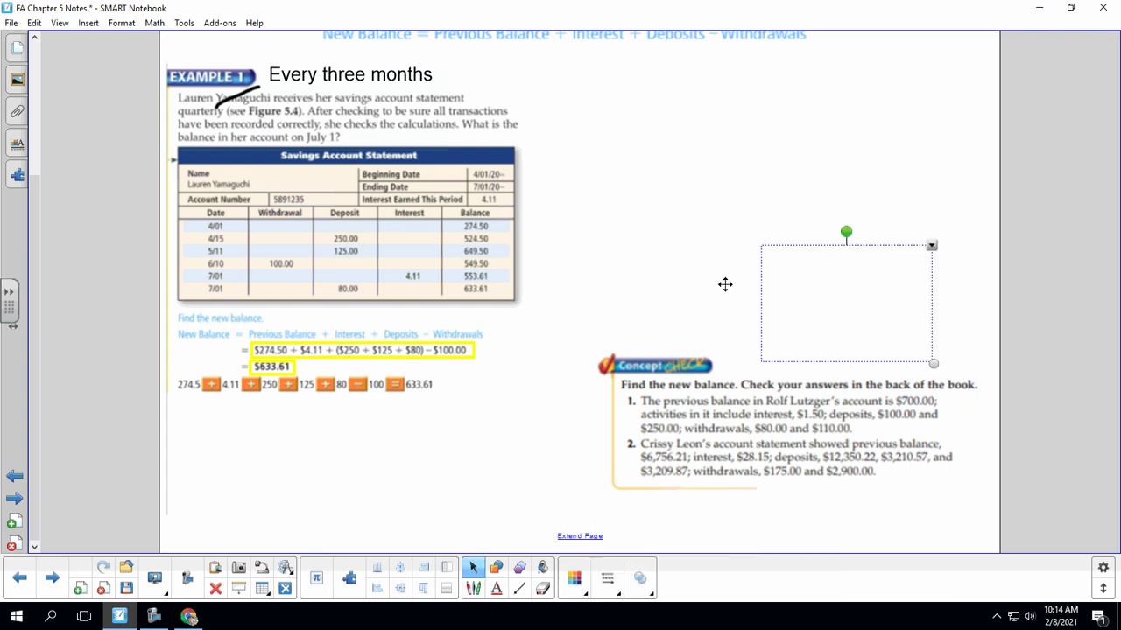
pyautogui.click(792, 282)
pyautogui.moveTo(796, 284); pyautogui.dragTo(639, 233)
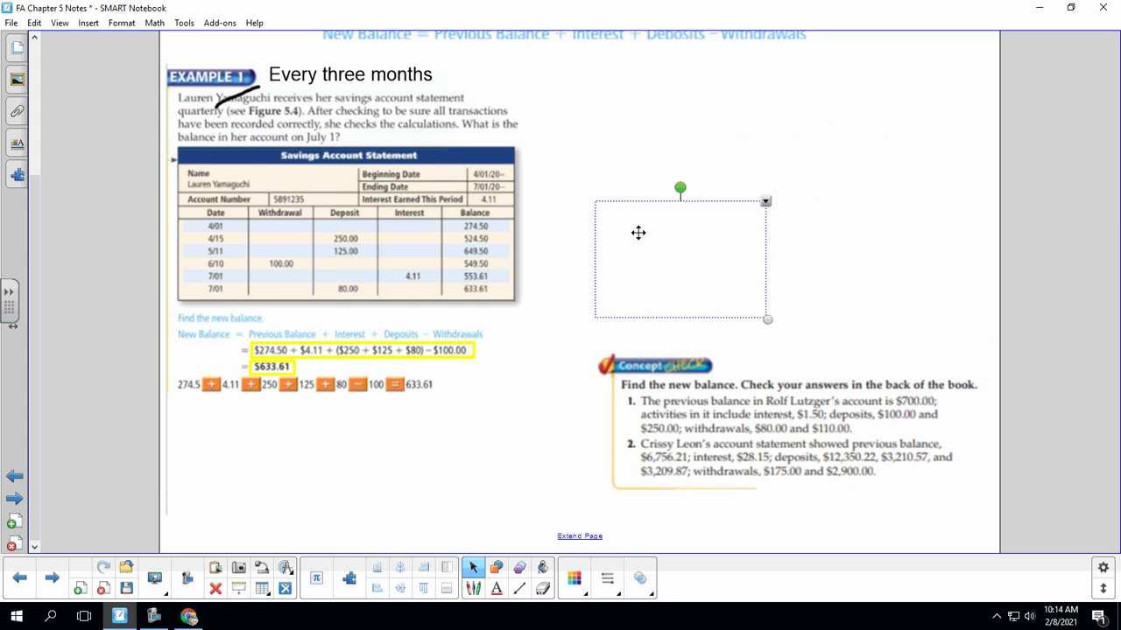
pyautogui.click(903, 289)
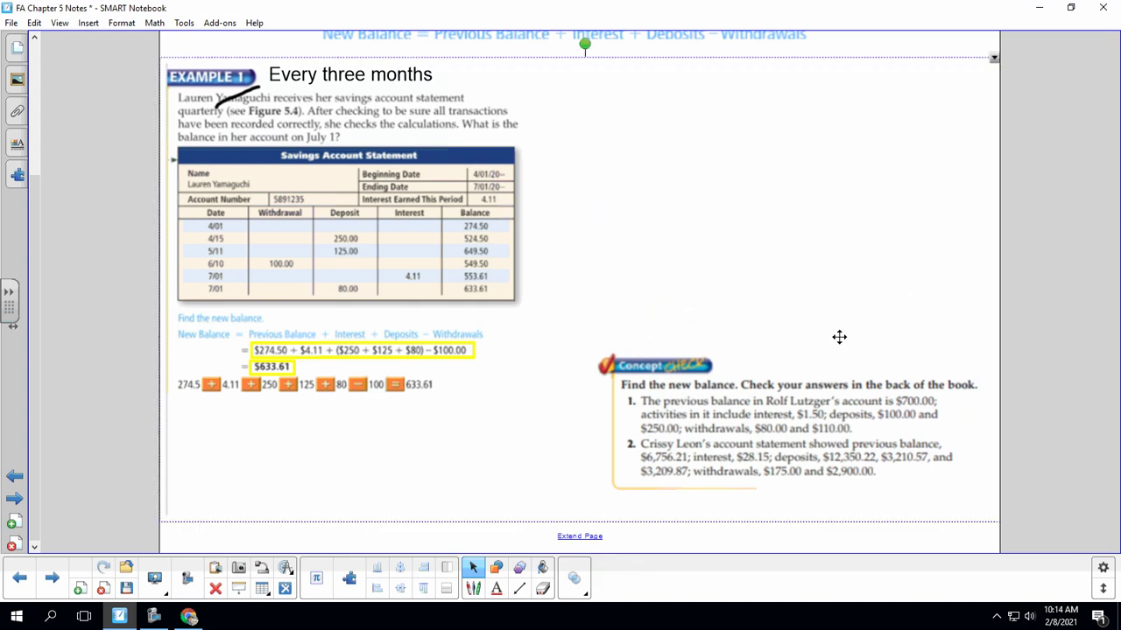
# Step: Handwrite the column 700, + 1.50, + 100, + 250, - 80, - 110 above the Concept Check and underline it
pyautogui.click(473, 590)
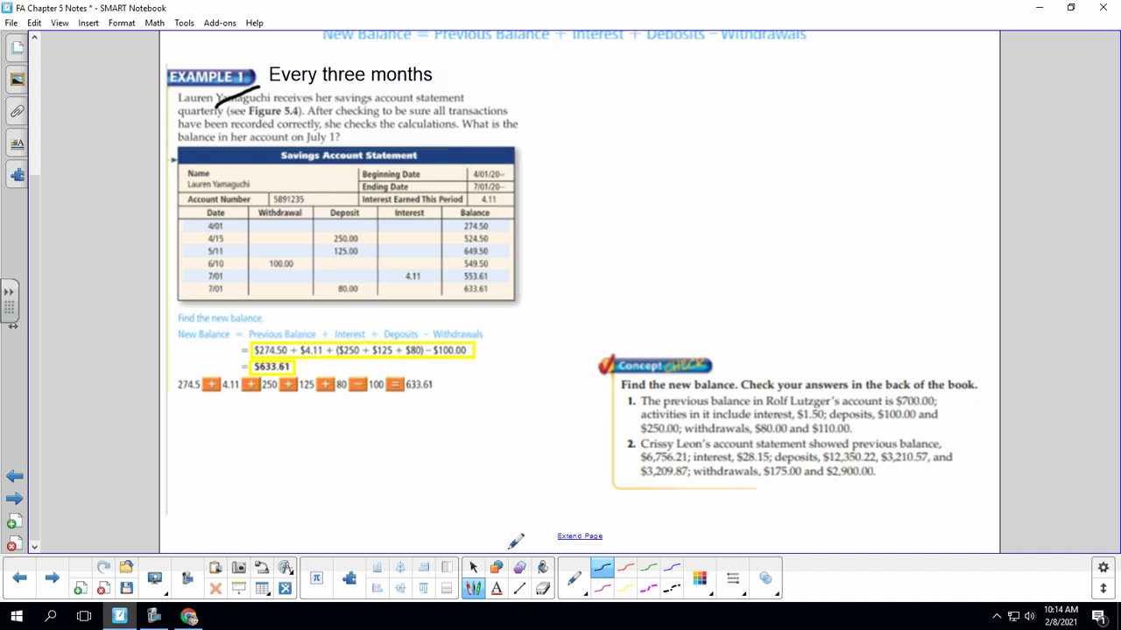
pyautogui.moveTo(776, 150)
pyautogui.mouseDown()
pyautogui.moveTo(826, 151)
pyautogui.moveTo(769, 191)
pyautogui.moveTo(838, 177)
pyautogui.mouseUp()
pyautogui.click(811, 187)
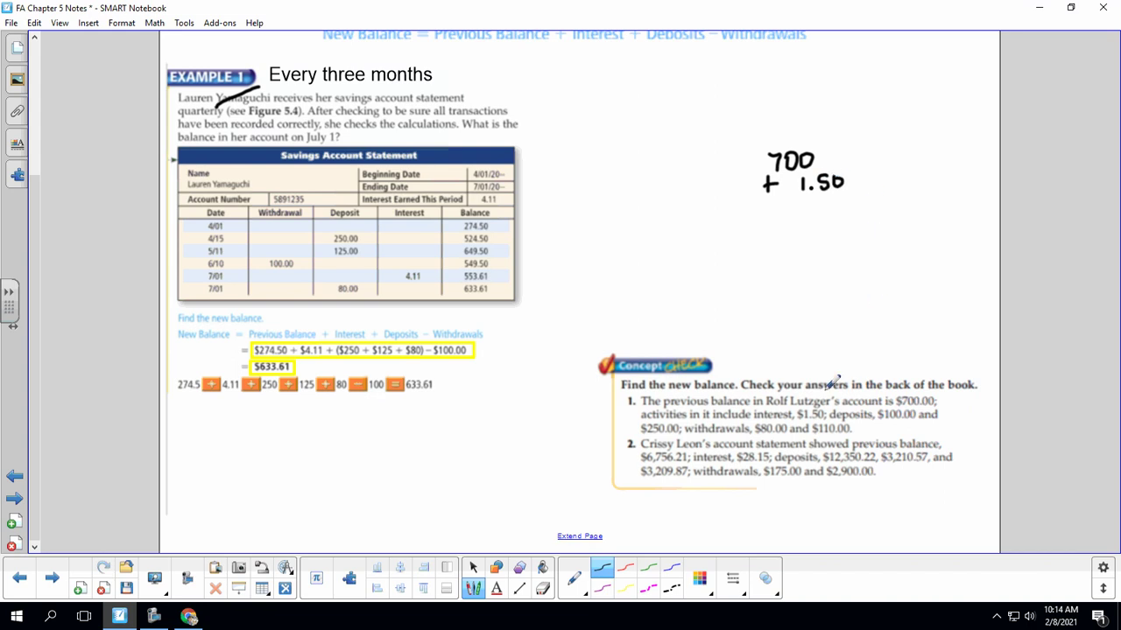
pyautogui.moveTo(767, 199)
pyautogui.mouseDown()
pyautogui.moveTo(767, 215)
pyautogui.moveTo(809, 206)
pyautogui.moveTo(761, 242)
pyautogui.mouseUp()
pyautogui.moveTo(757, 236)
pyautogui.mouseDown()
pyautogui.moveTo(790, 241)
pyautogui.moveTo(810, 229)
pyautogui.mouseUp()
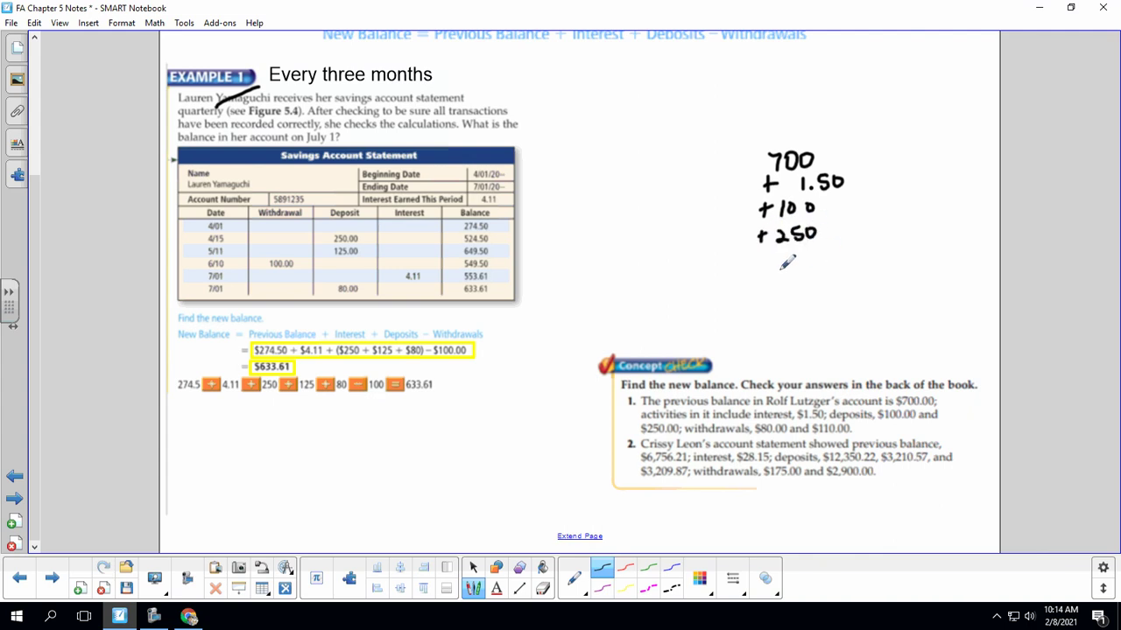
pyautogui.moveTo(759, 260)
pyautogui.mouseDown()
pyautogui.moveTo(810, 257)
pyautogui.moveTo(779, 277)
pyautogui.moveTo(794, 285)
pyautogui.mouseUp()
pyautogui.moveTo(813, 273)
pyautogui.mouseDown()
pyautogui.moveTo(808, 282)
pyautogui.moveTo(814, 273)
pyautogui.mouseUp()
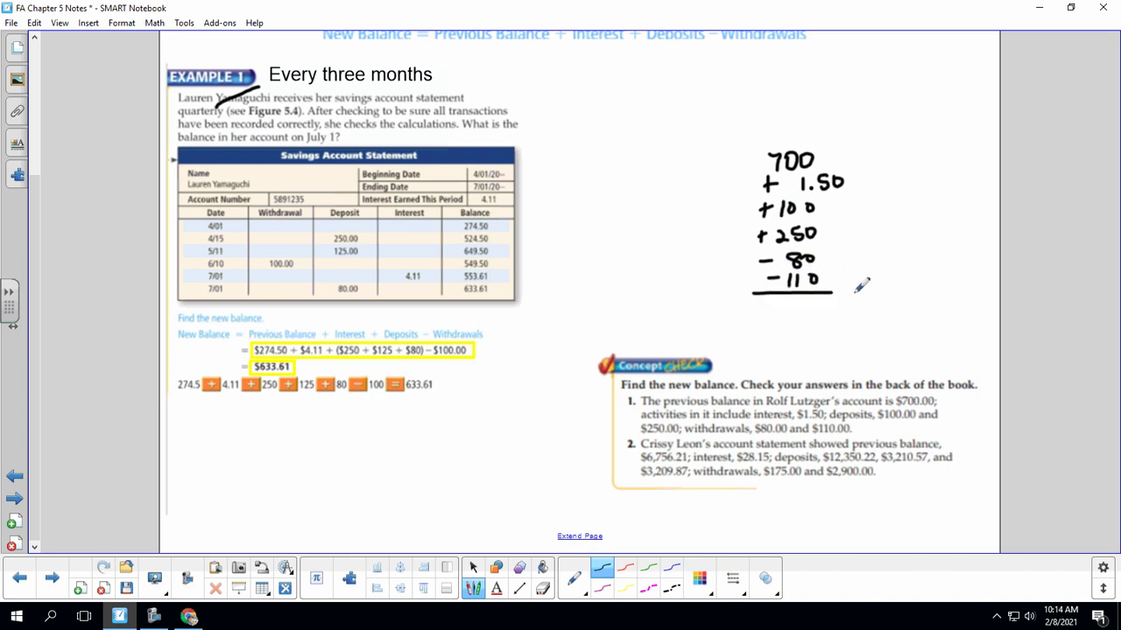
pyautogui.moveTo(751, 294); pyautogui.dragTo(877, 291)
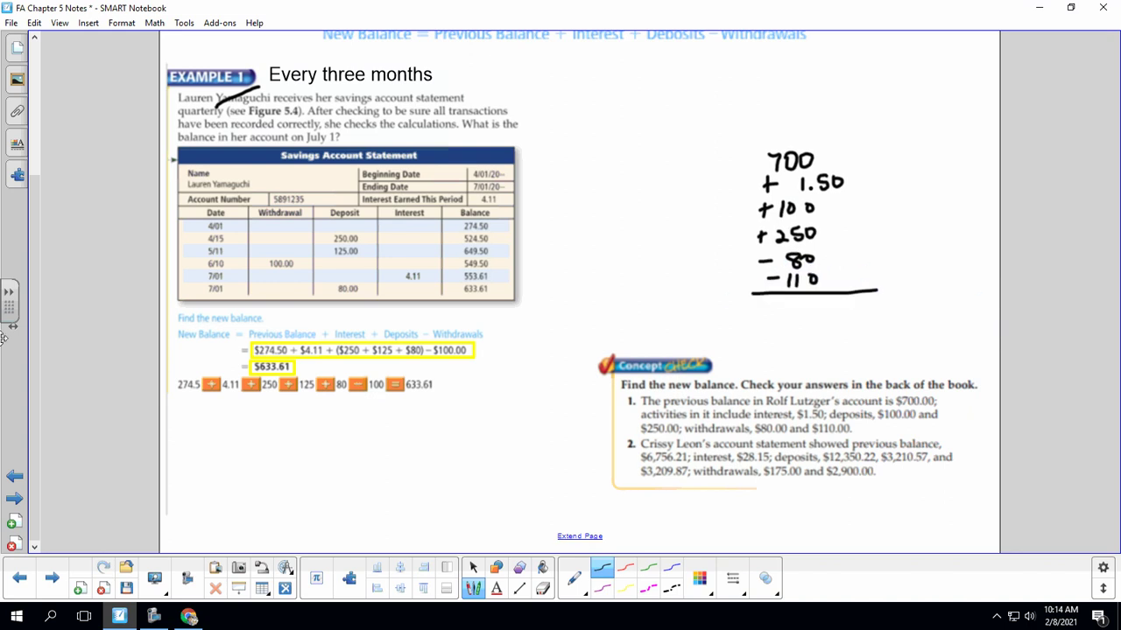
# Step: Calculate 700 + 1.5 + 100 + 250 - 80 - 110 in Calculator and handwrite $861.50 beside problem 1
pyautogui.click(17, 617)
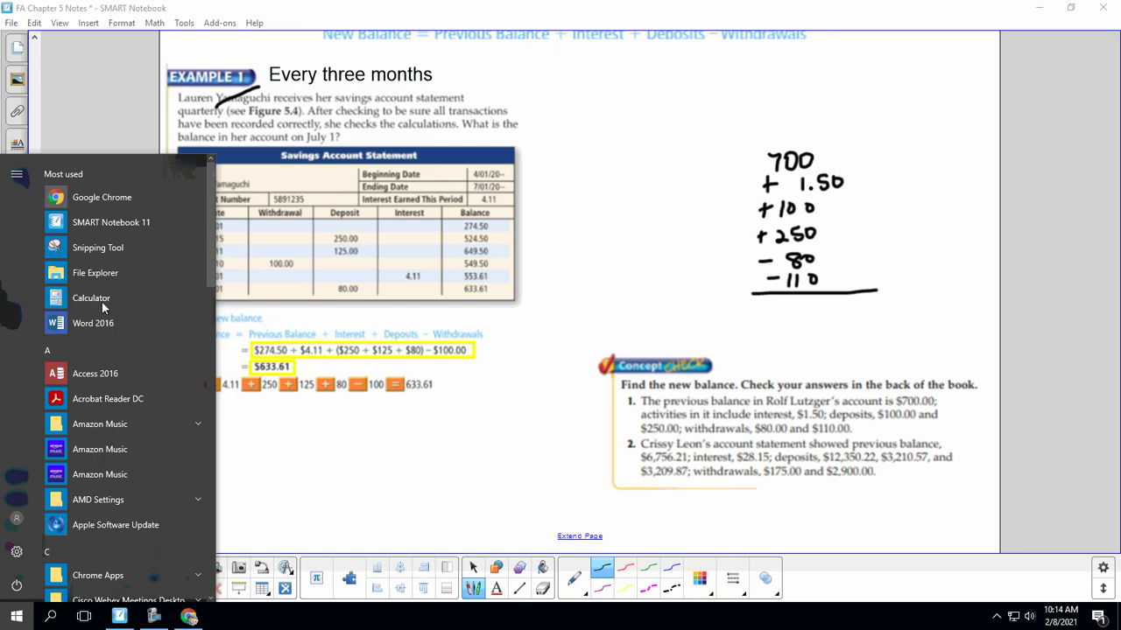
pyautogui.click(101, 302)
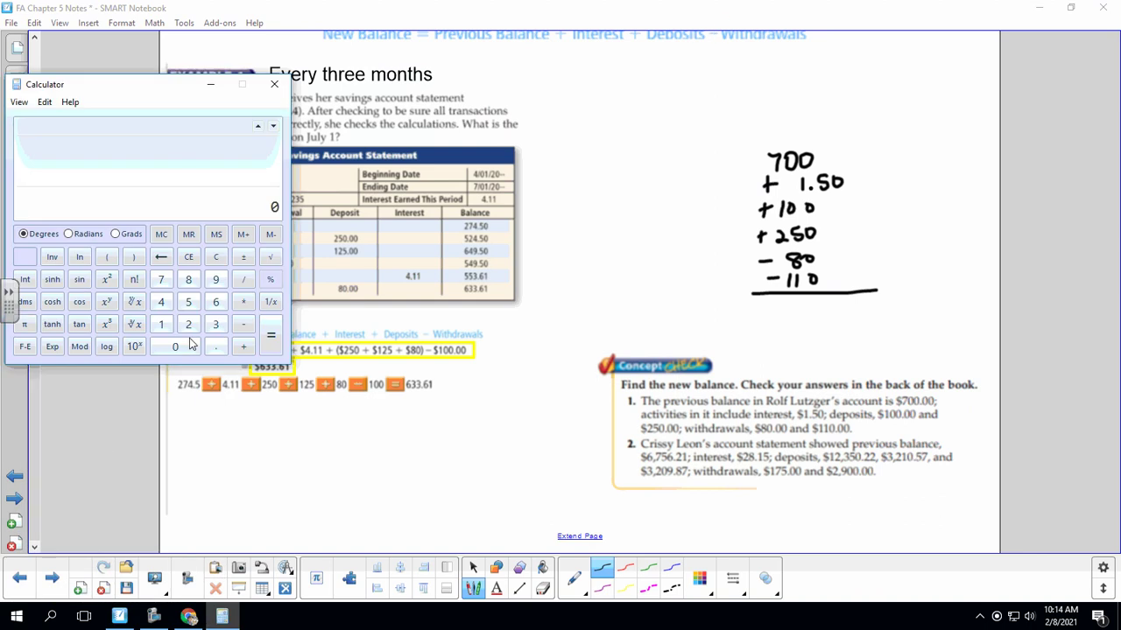
pyautogui.write('700 + 1.5 + 100 + 2')
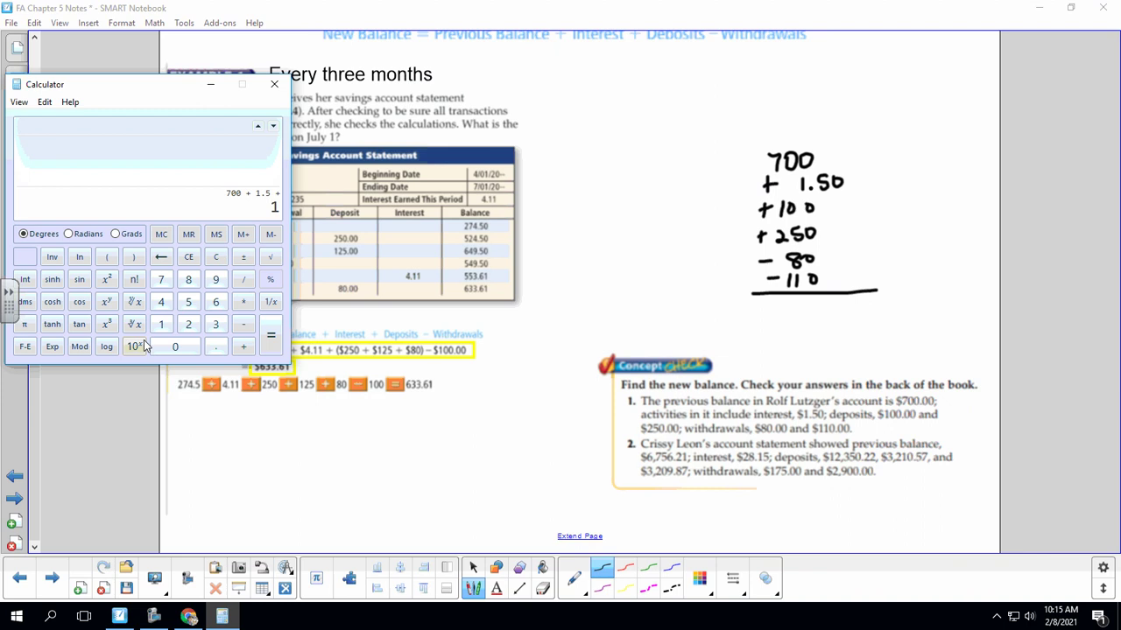
pyautogui.write('50 - 80 - 1')
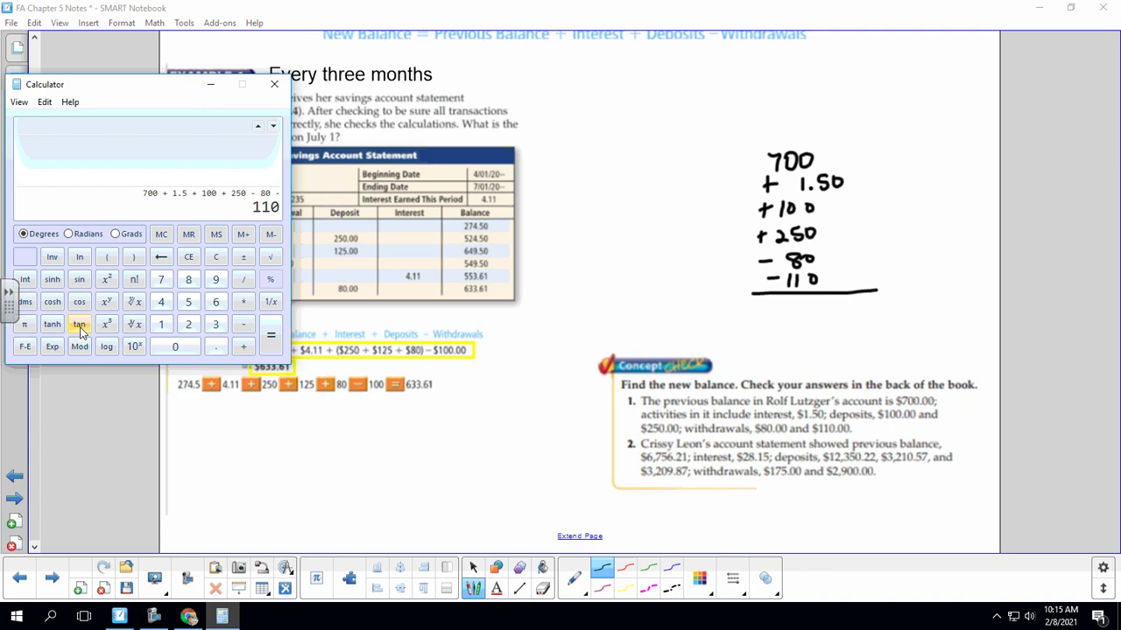
pyautogui.write('10')
pyautogui.press('Return')
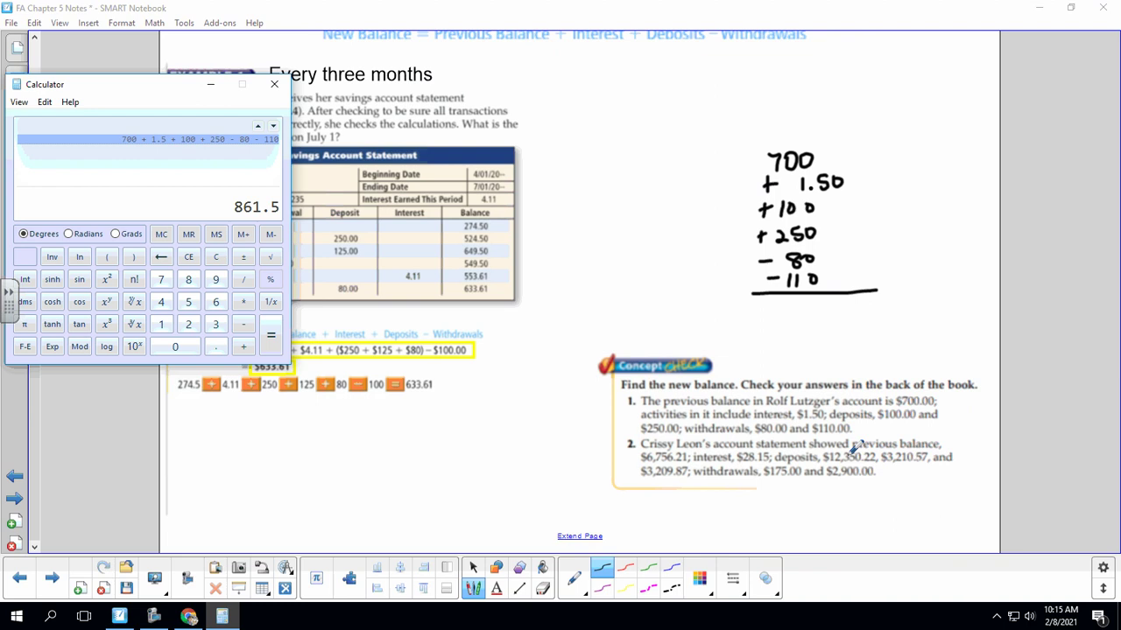
pyautogui.click(875, 421)
pyautogui.moveTo(875, 422); pyautogui.dragTo(941, 426)
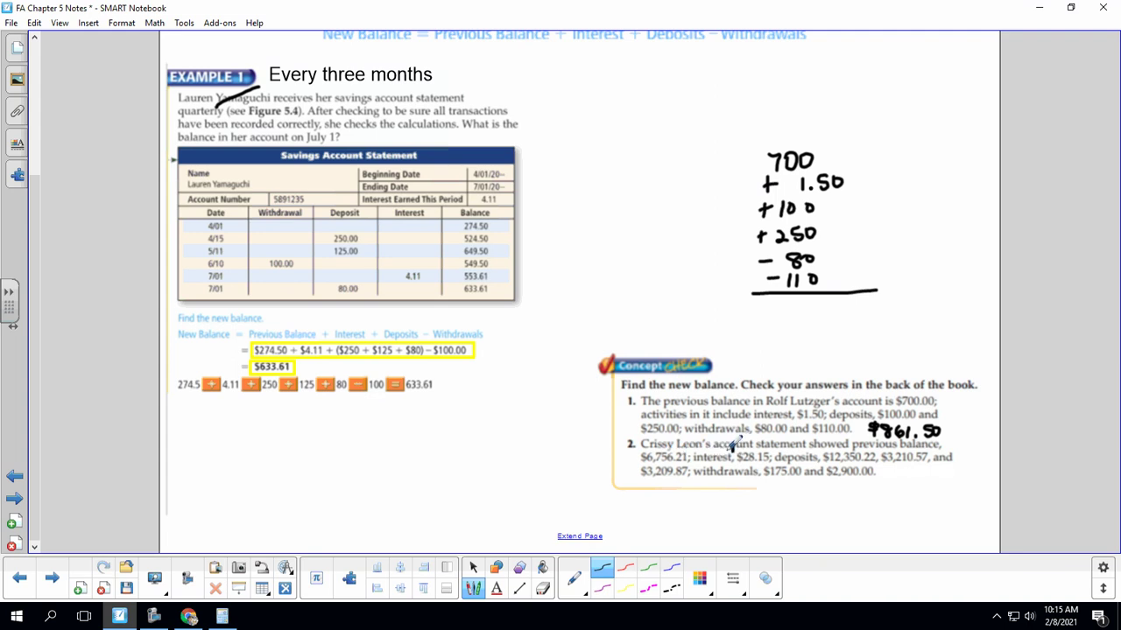
# Step: Mark plus signs at problem 2's interest and three deposits, and minus signs at its two withdrawals
pyautogui.moveTo(727, 447); pyautogui.dragTo(742, 447)
pyautogui.moveTo(815, 452); pyautogui.dragTo(876, 457)
pyautogui.click(631, 475)
pyautogui.moveTo(756, 479); pyautogui.dragTo(829, 480)
# Step: Switch to Calculator and calculate 6756.21 + 28.15 + 12350.22 + 3210.57 + 3209.87 - 175 - 2900 for problem 2
pyautogui.click(221, 616)
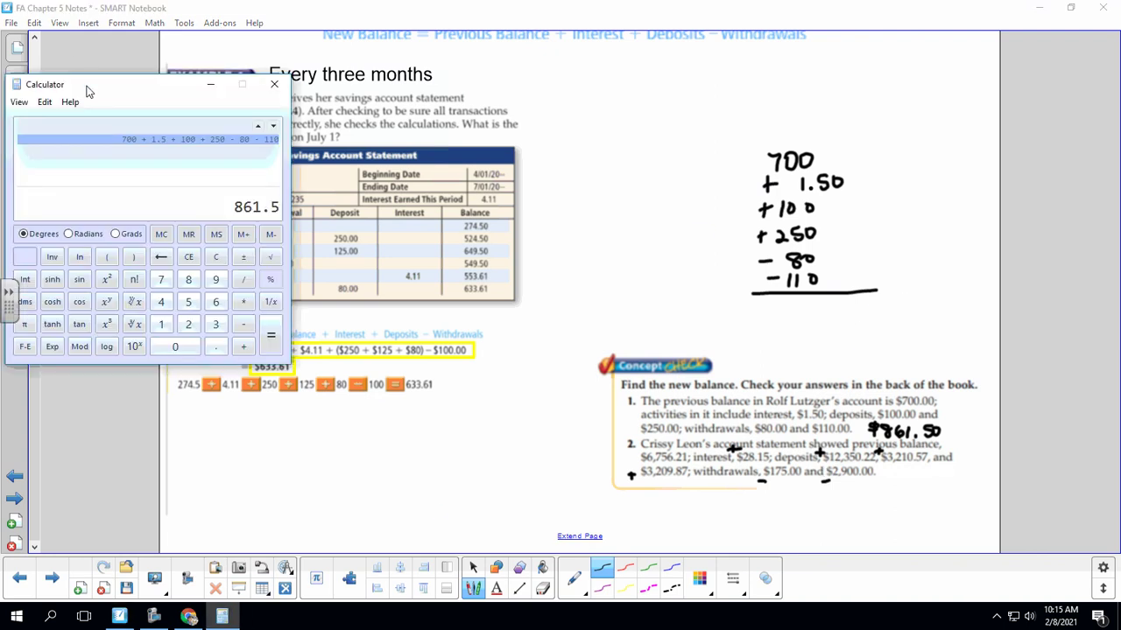
pyautogui.moveTo(88, 91); pyautogui.dragTo(441, 89)
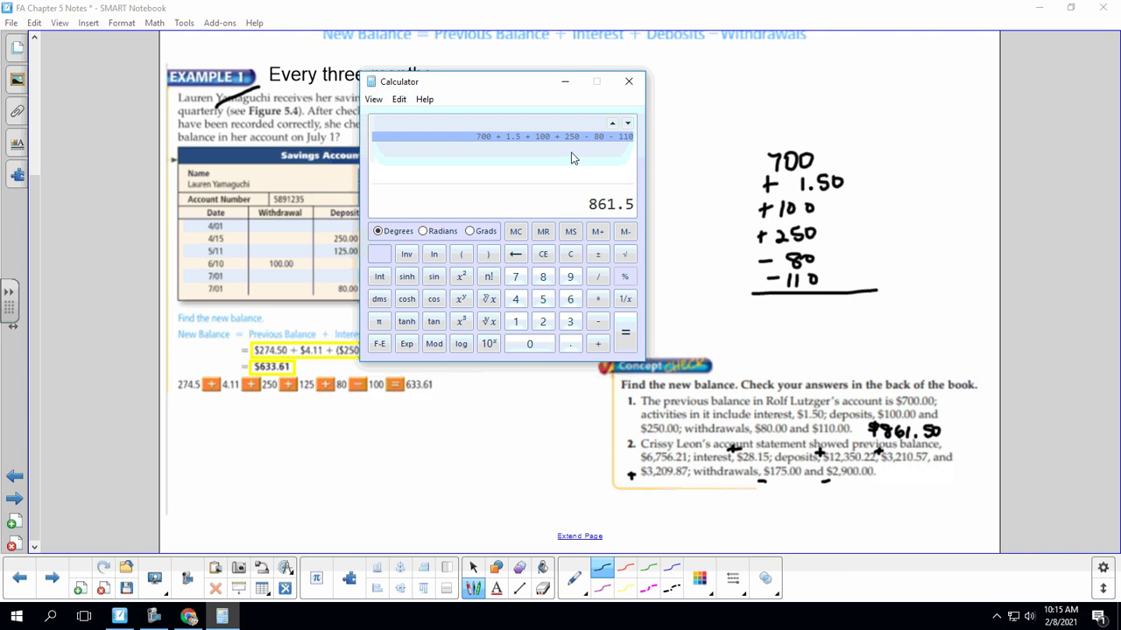
pyautogui.write('6756.21 +28.15+')
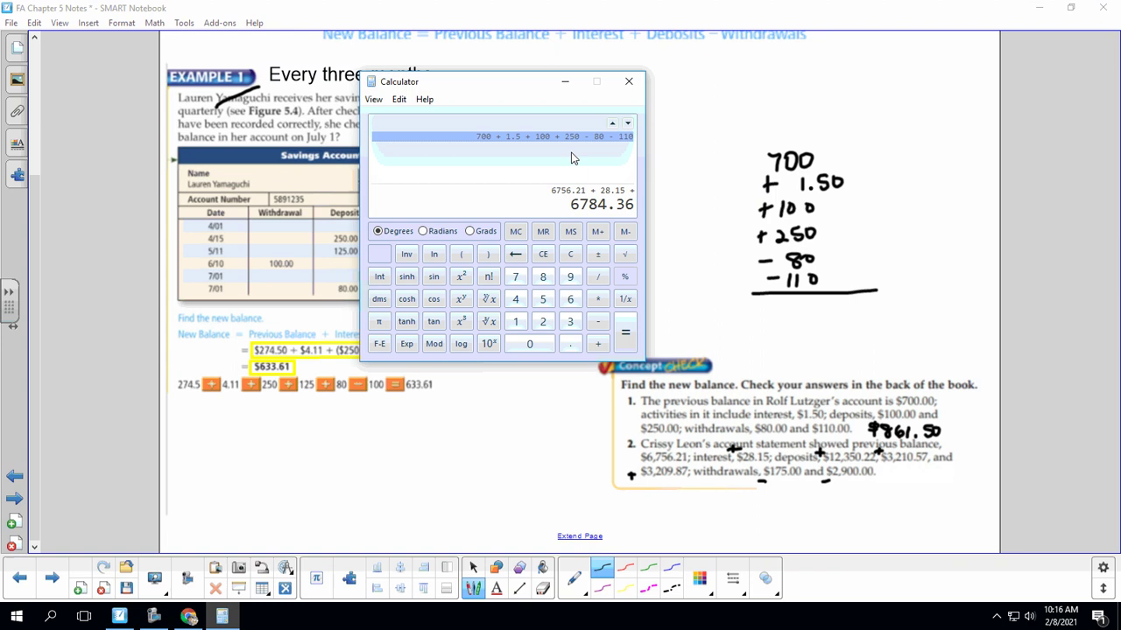
pyautogui.write('12350.22+3')
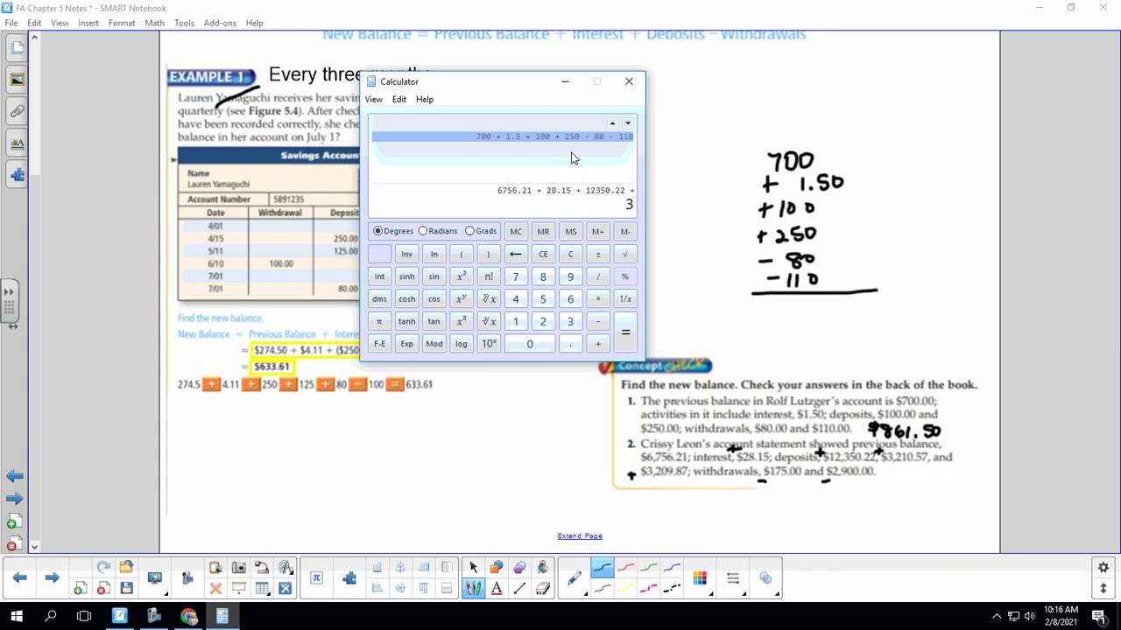
pyautogui.write('210.57')
pyautogui.write('+3')
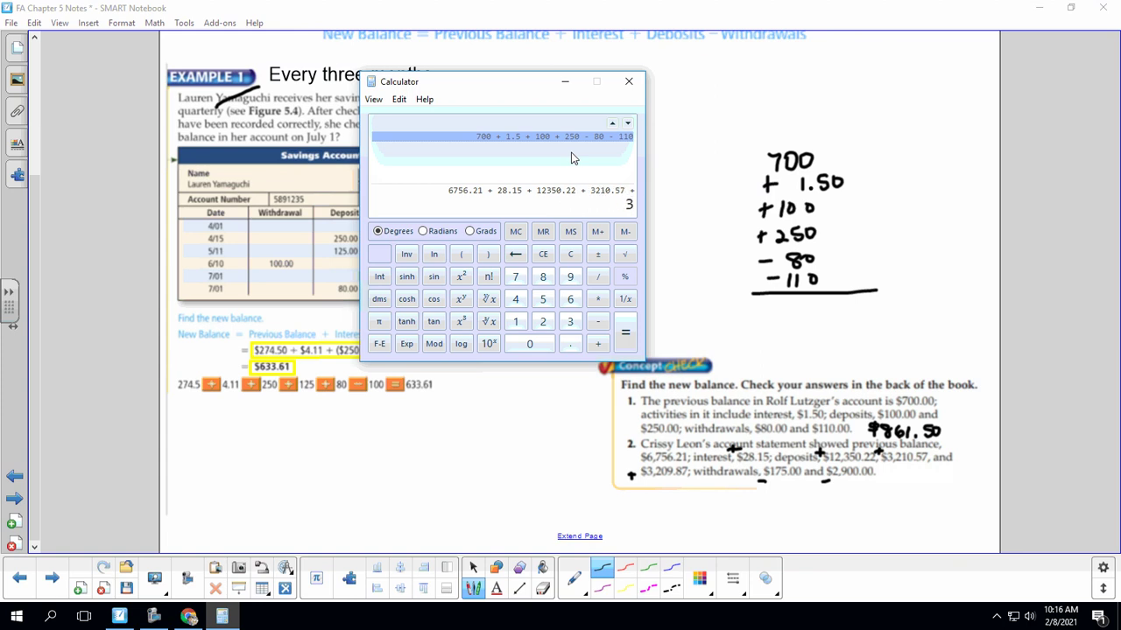
pyautogui.write('209.87-175')
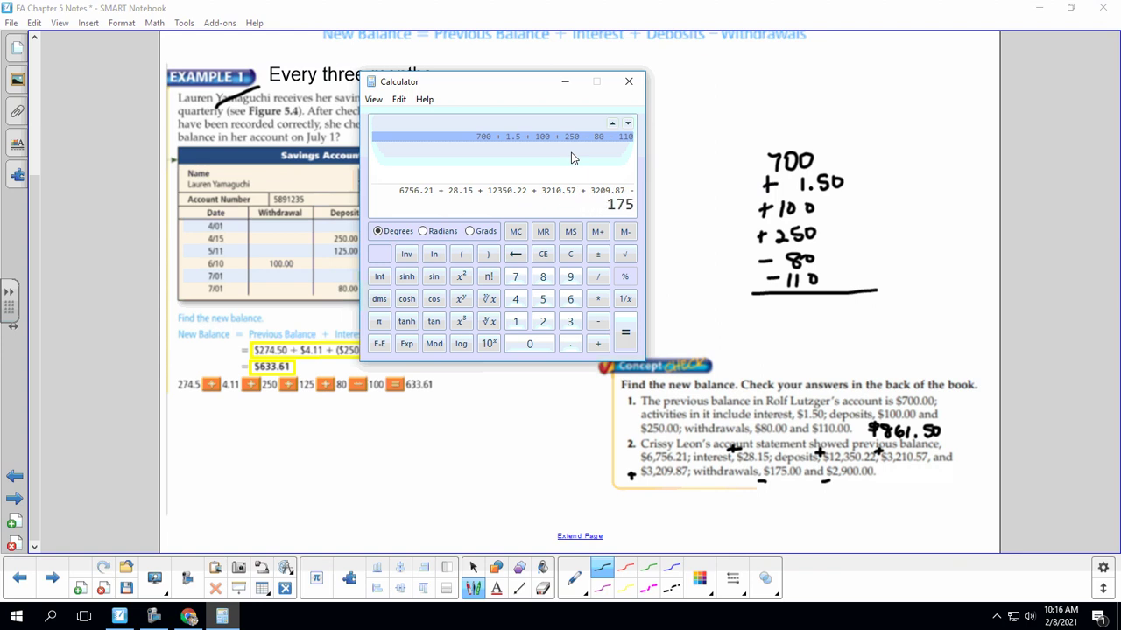
pyautogui.write('-2900')
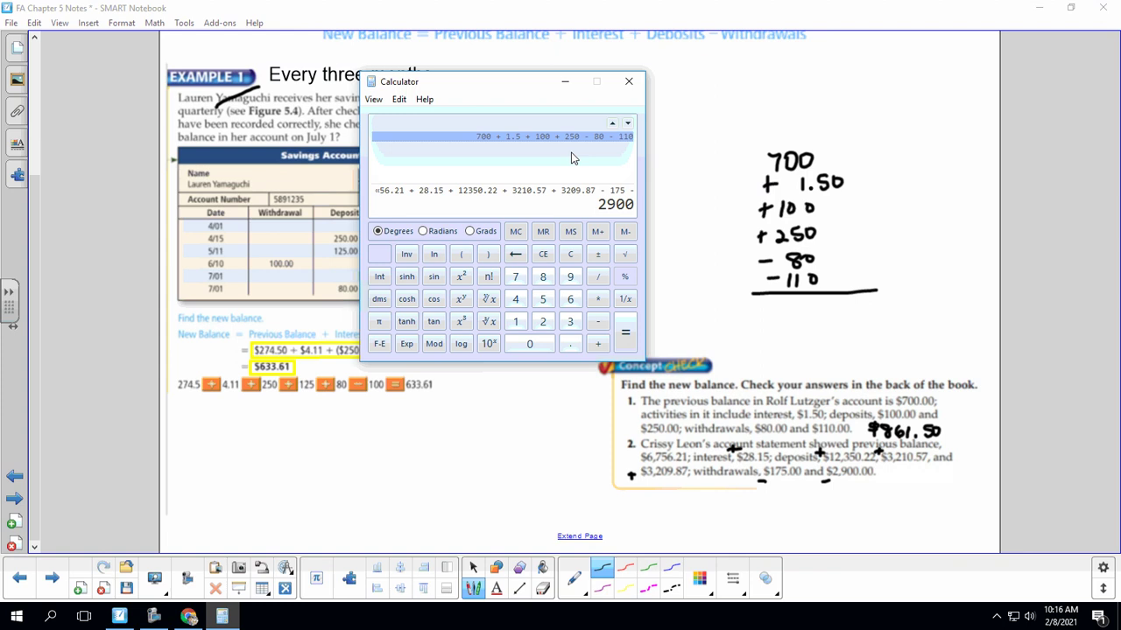
pyautogui.press('Return')
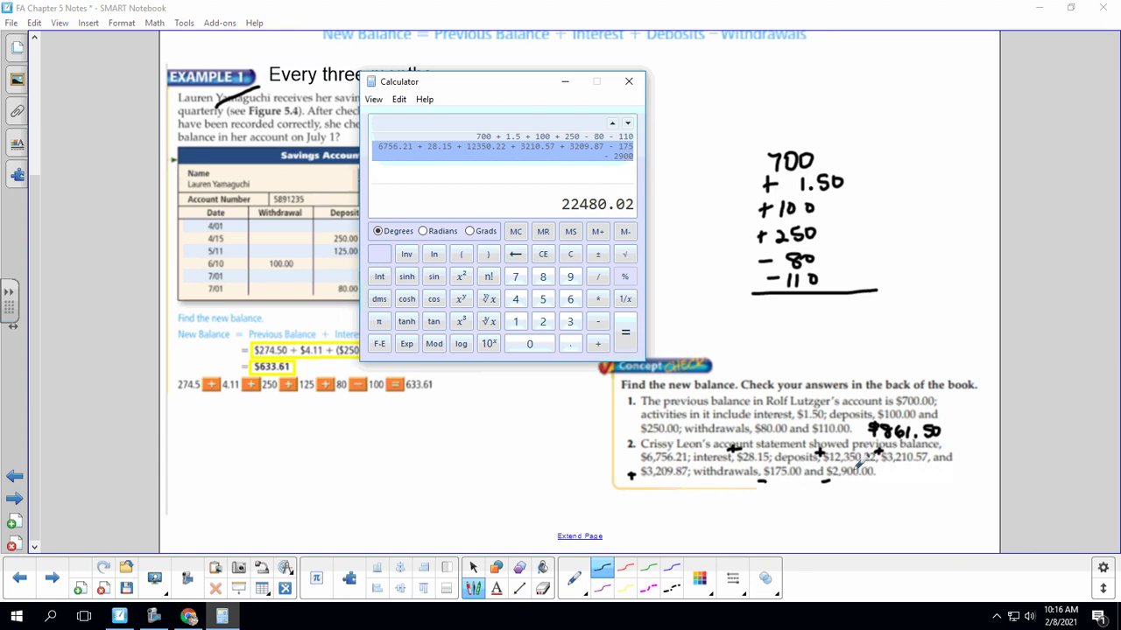
# Step: Copy the Calculator result and paste it into SMART Notebook as the text $22480.02 below Concept Check problem 2
pyautogui.click(399, 100)
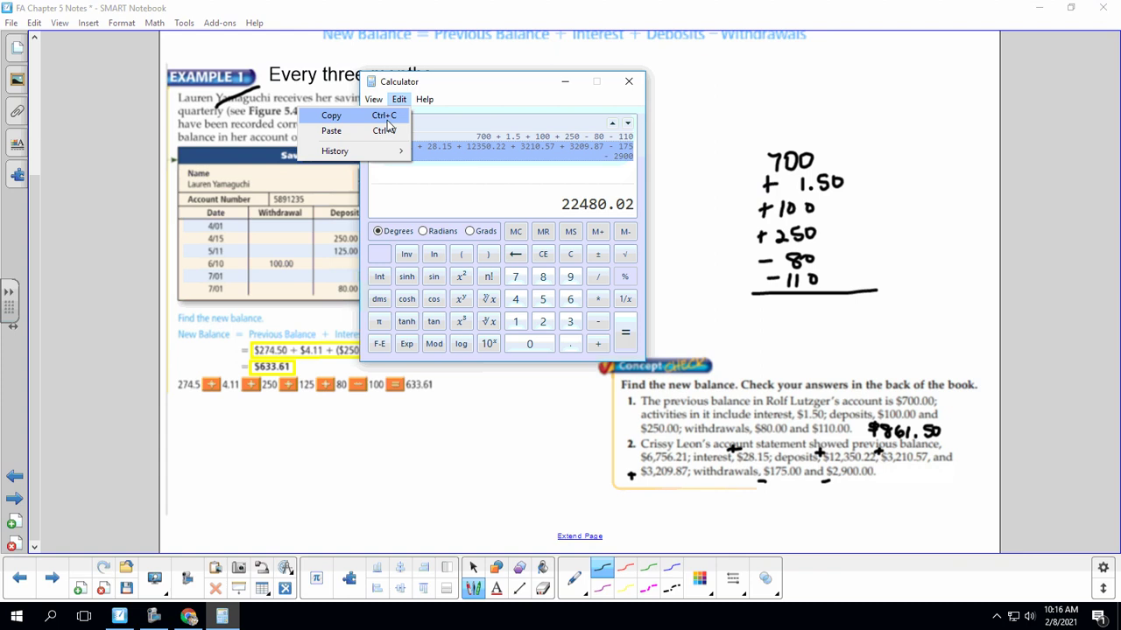
pyautogui.click(385, 124)
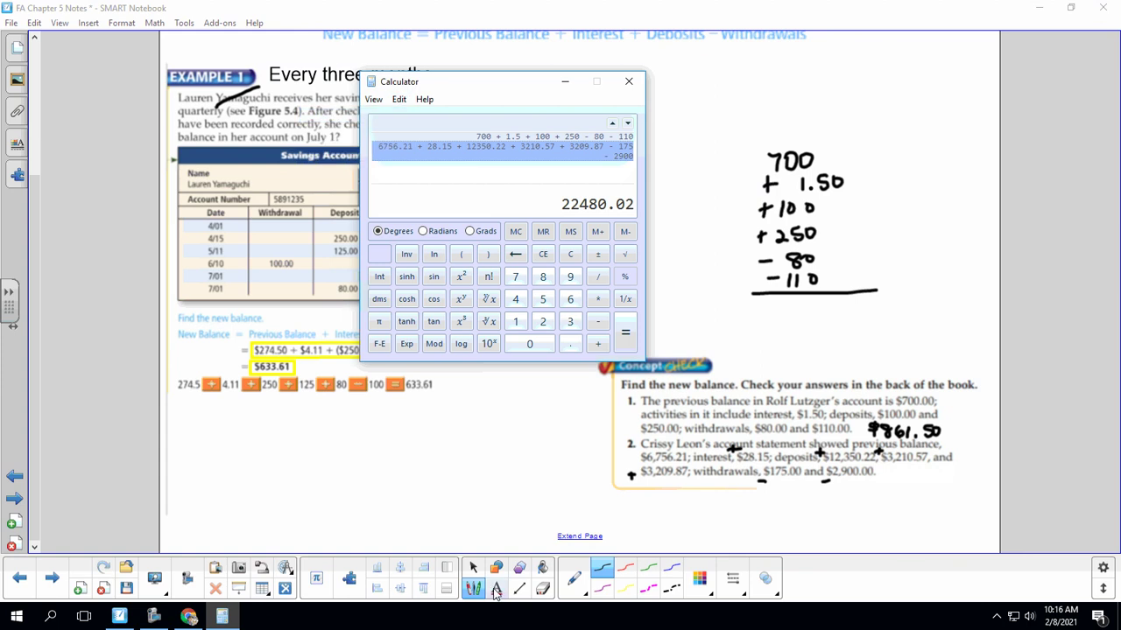
pyautogui.click(496, 591)
pyautogui.click(720, 501)
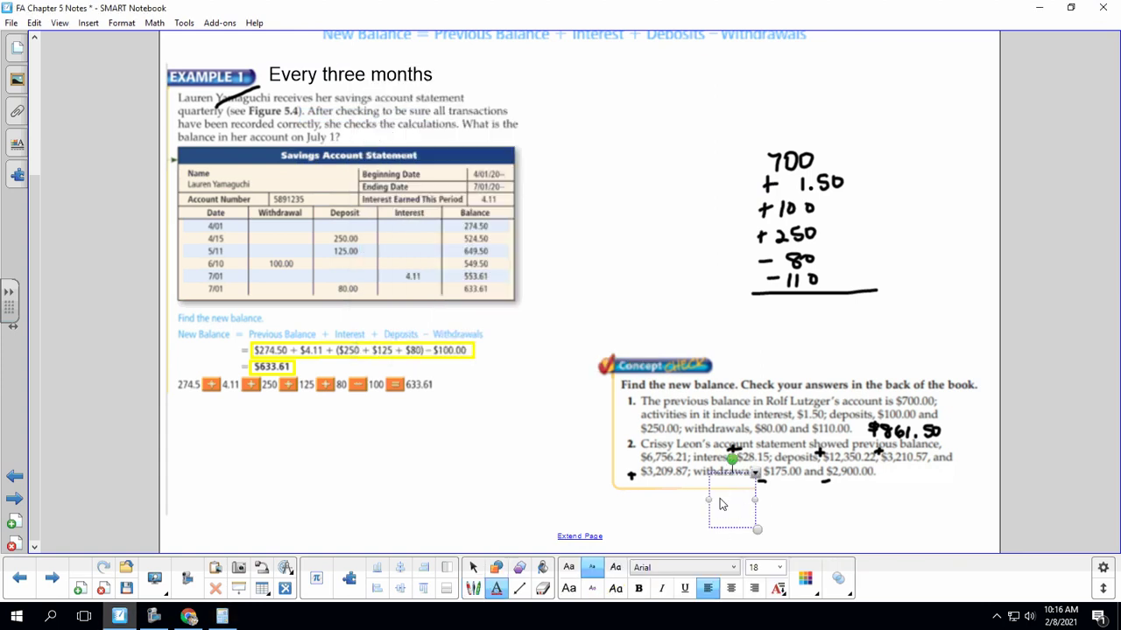
pyautogui.hotkey('ctrl', 'v')
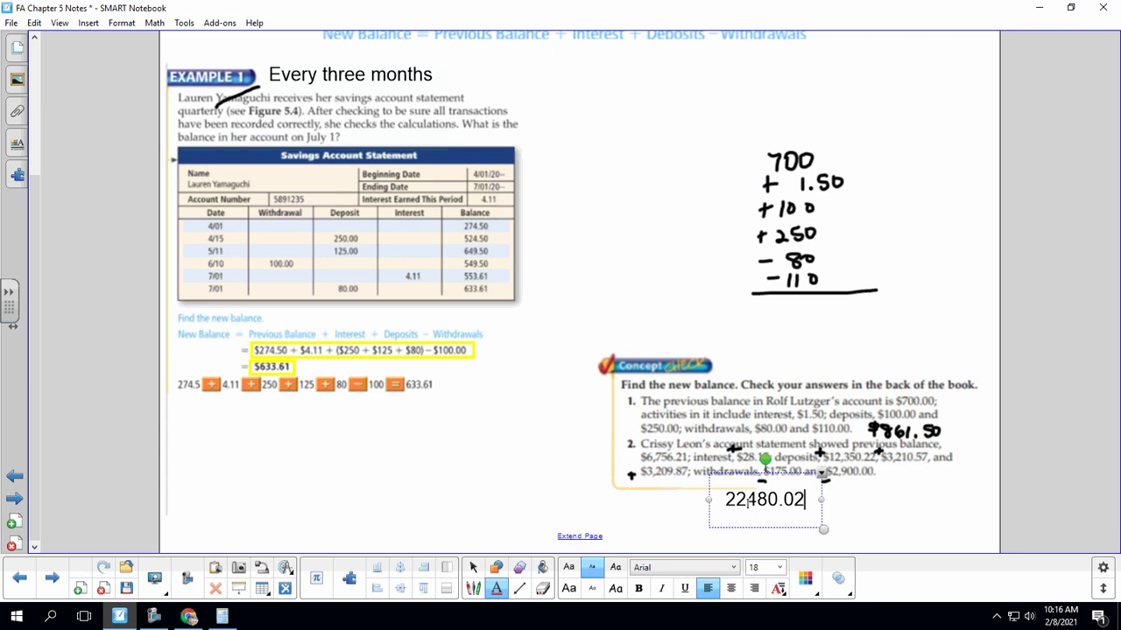
pyautogui.click(728, 501)
pyautogui.write('$')
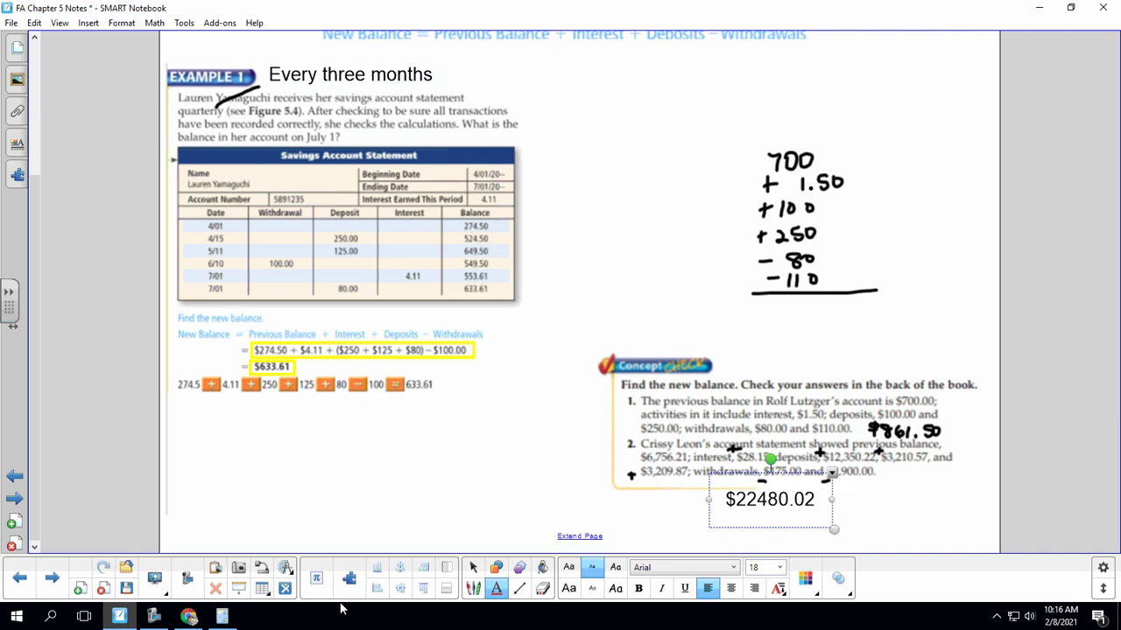
pyautogui.click(153, 617)
pyautogui.click(814, 520)
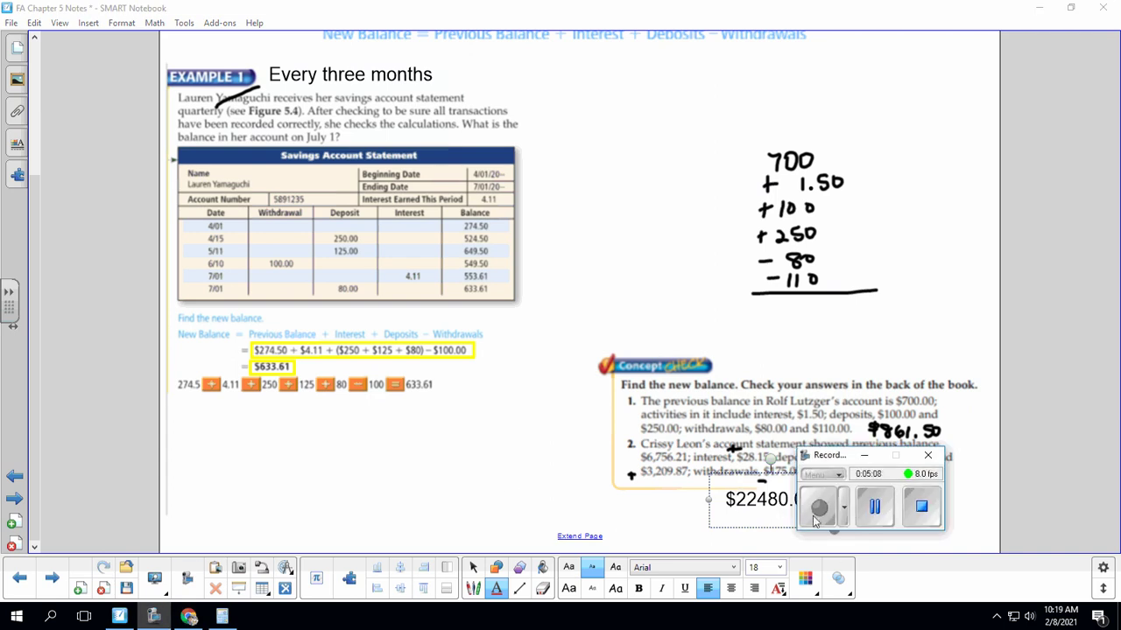
# Step: Go to the Lesson Practice page and move the yellow covers off the answers to problems 4 to 8
pyautogui.click(53, 580)
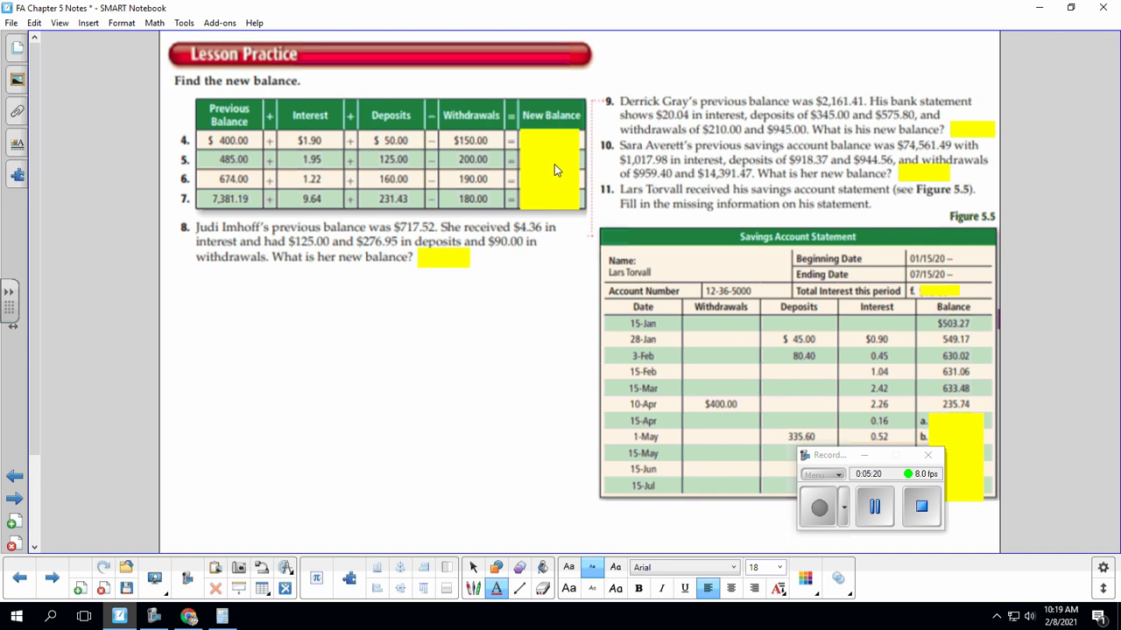
pyautogui.moveTo(555, 164); pyautogui.dragTo(606, 214)
pyautogui.click(474, 568)
pyautogui.moveTo(560, 159); pyautogui.dragTo(613, 183)
pyautogui.moveTo(462, 257); pyautogui.dragTo(520, 252)
# Step: Move the yellow covers off the answers to problems 9, 10 and 11, including the total interest and balances a to e
pyautogui.moveTo(952, 114); pyautogui.dragTo(944, 61)
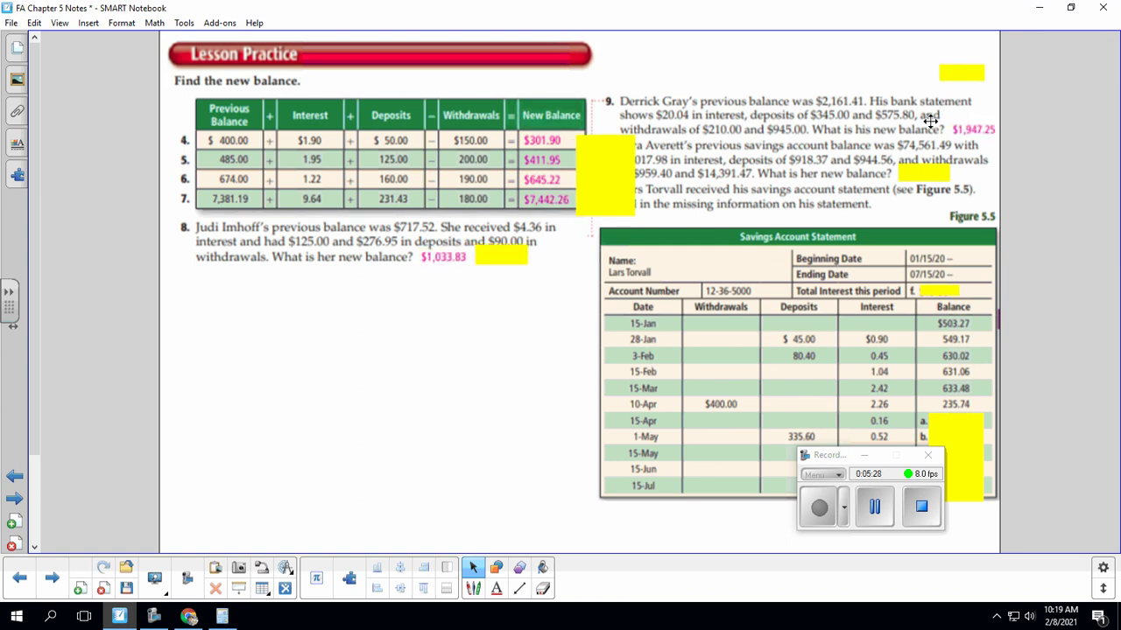
pyautogui.moveTo(921, 173); pyautogui.dragTo(947, 46)
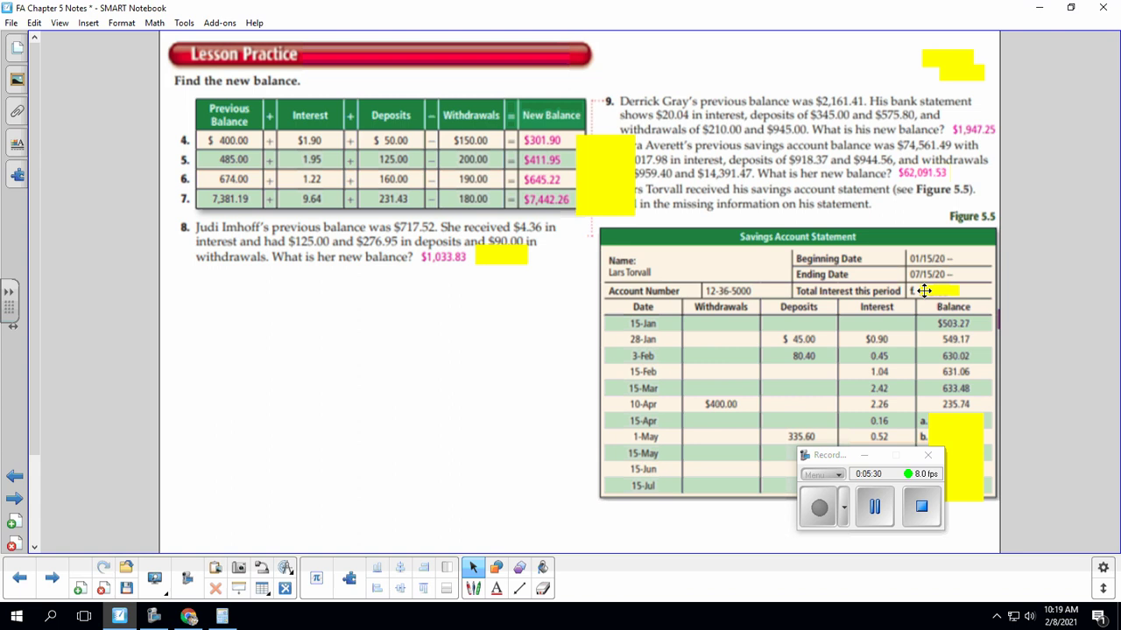
pyautogui.moveTo(925, 290); pyautogui.dragTo(901, 218)
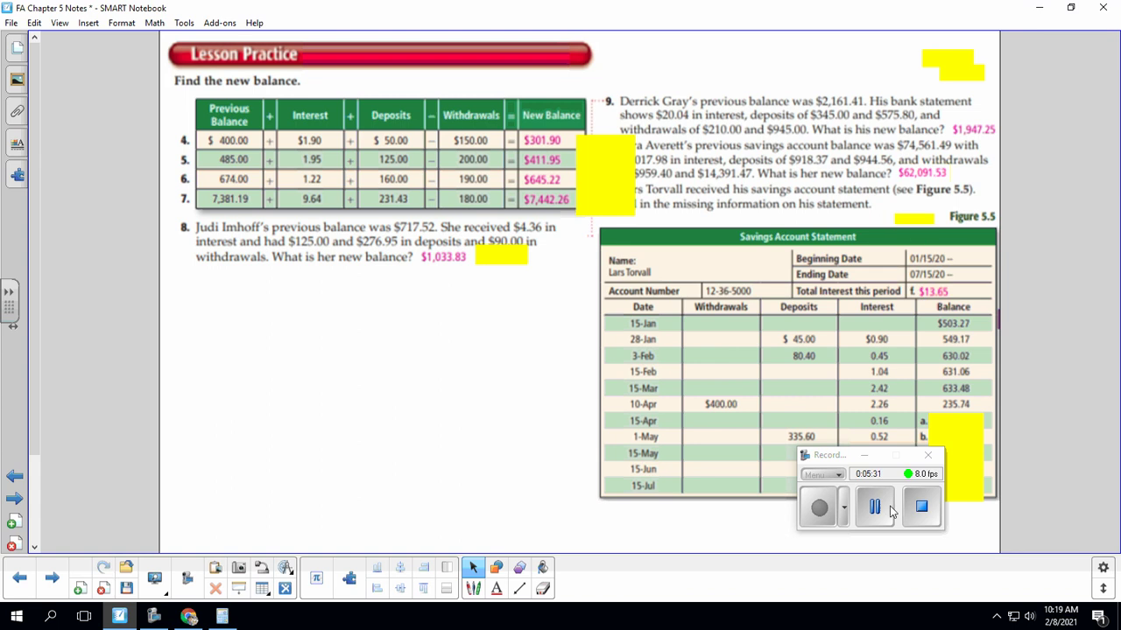
pyautogui.click(862, 455)
pyautogui.moveTo(946, 430); pyautogui.dragTo(485, 435)
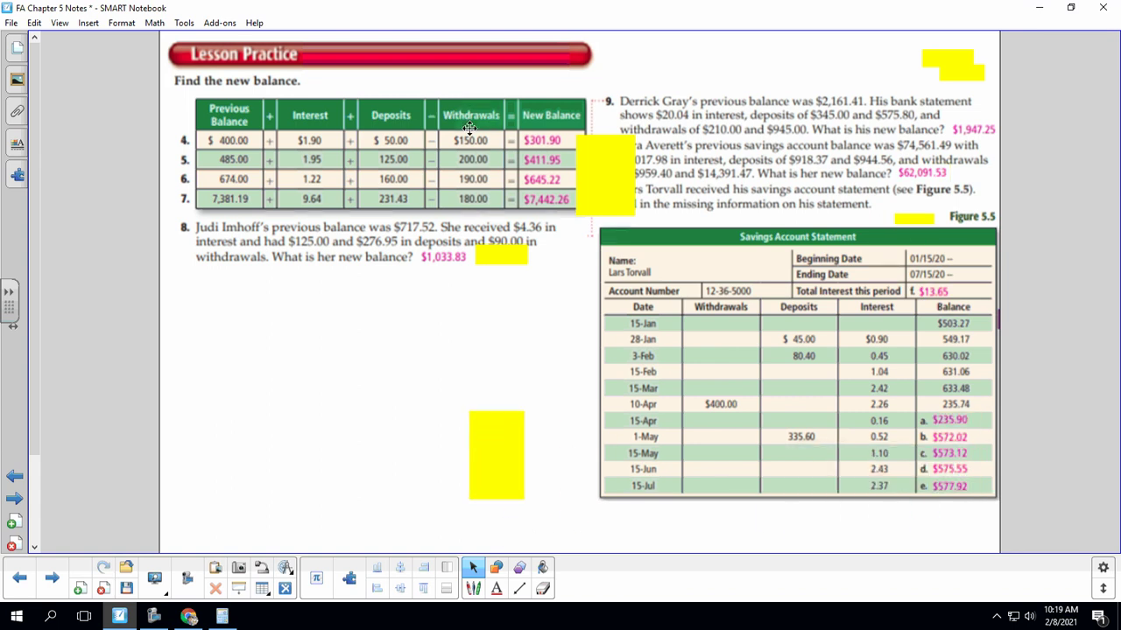